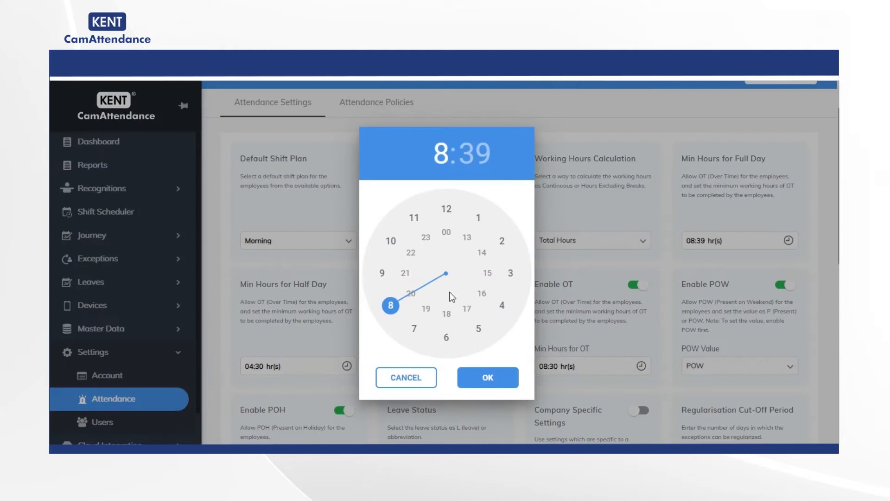
- Set the minimum hours for a full day to 08:31 and for a half day to 04:00
left_click(440, 334)
left_click(500, 377)
scroll(394, 343, "down", 1)
left_click(346, 307)
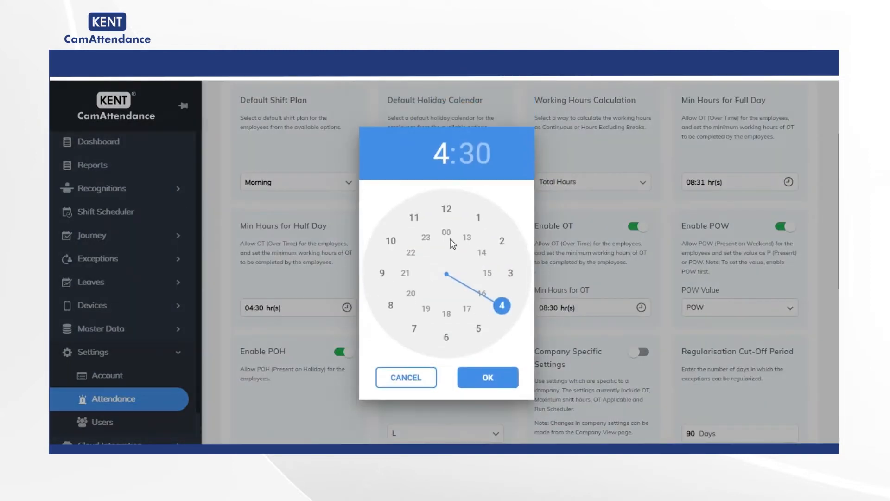
left_click(475, 158)
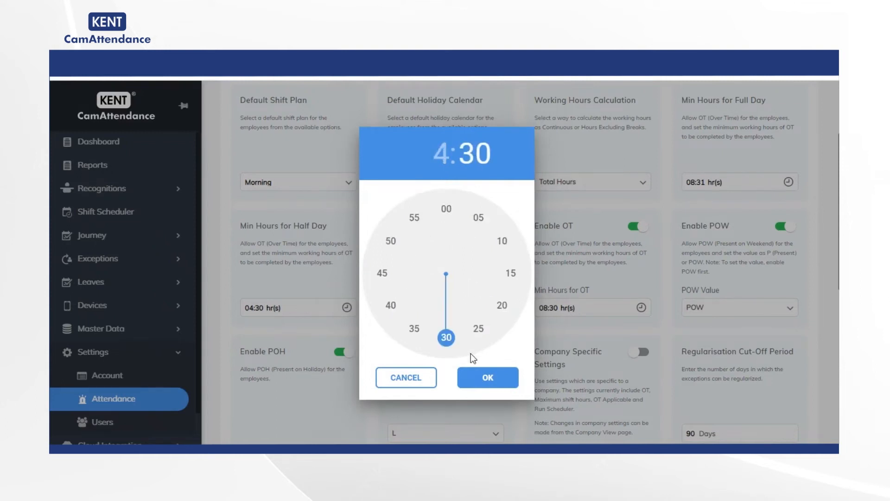
left_click(446, 213)
left_click(504, 377)
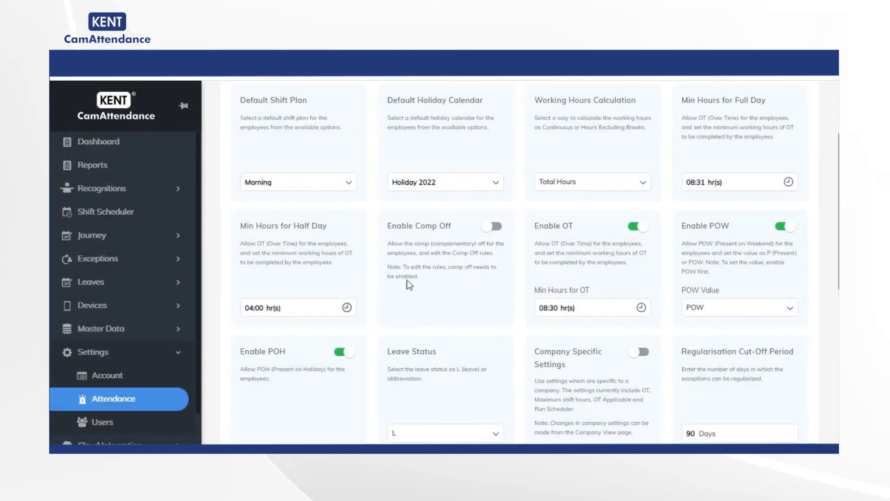
- Enable and disable Comp Off again, and turn OT off and back on
left_click(496, 227)
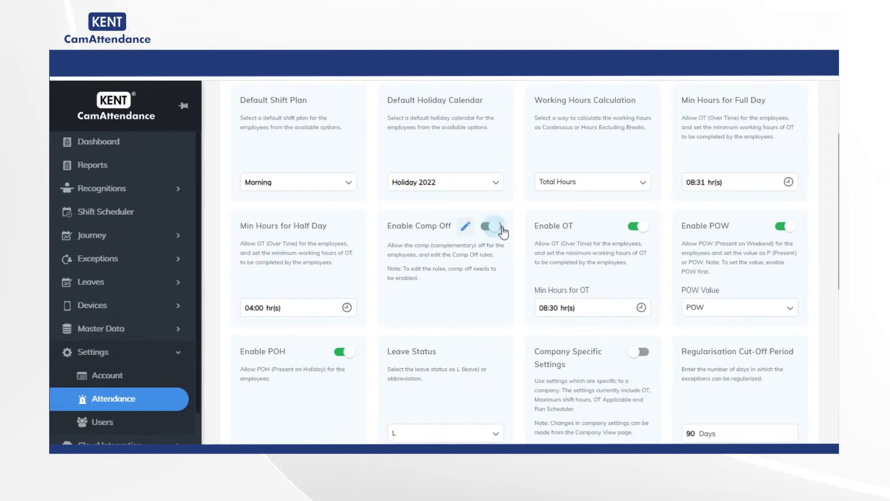
left_click(485, 228)
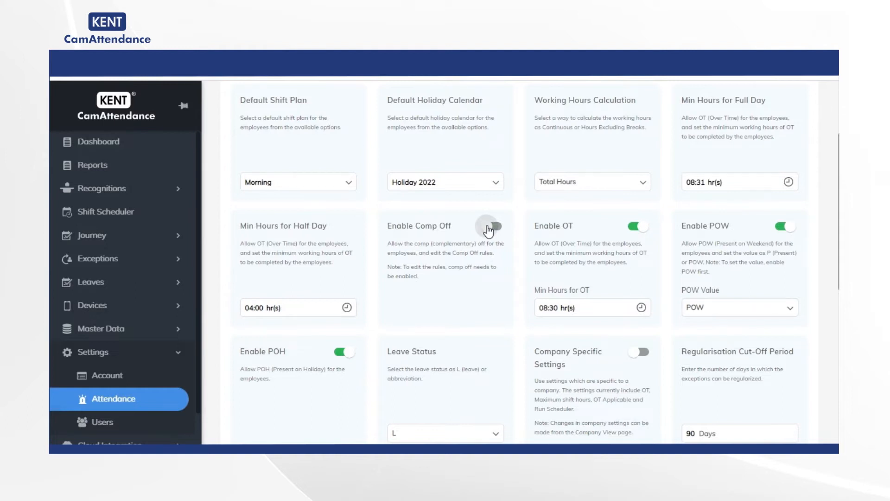
left_click(641, 228)
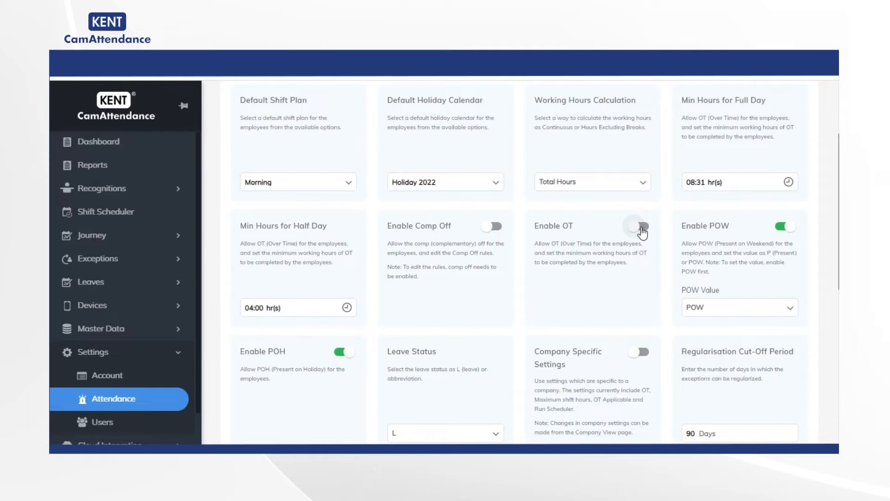
left_click(642, 228)
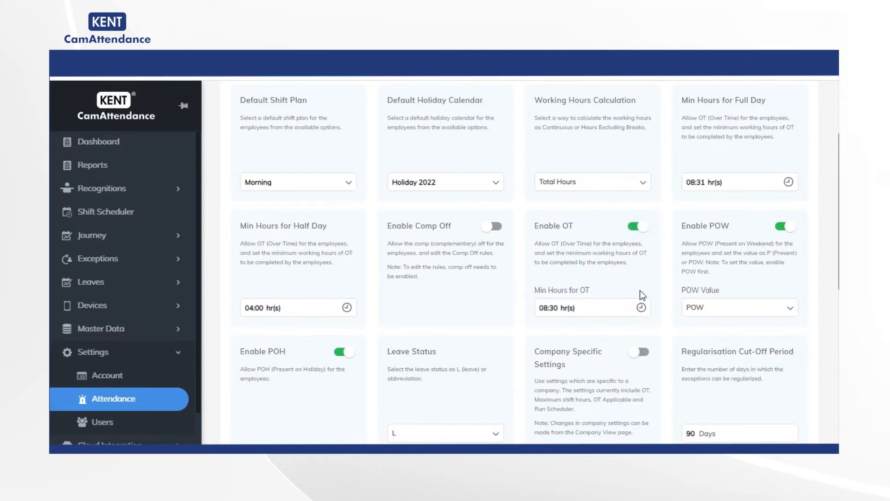
- Set the minimum hours for OT to 05:00
left_click(641, 307)
left_click(478, 328)
left_click(502, 381)
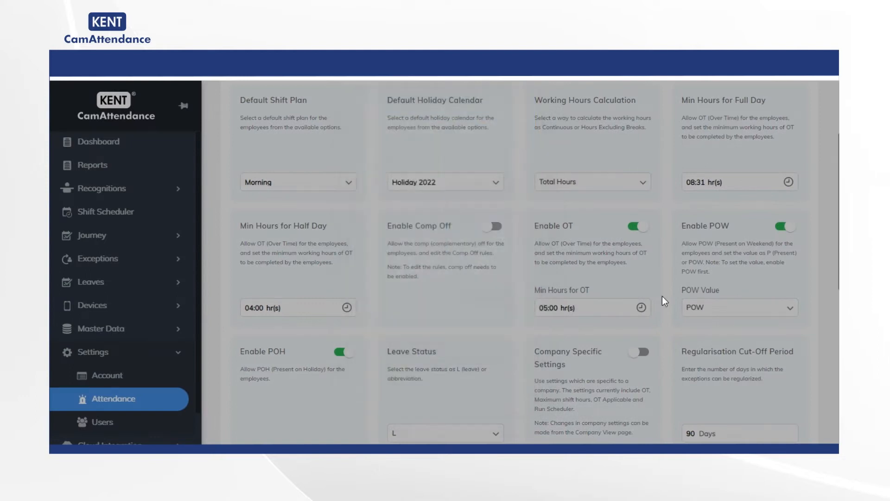
- Turn POW and POH off and back on, keeping POW as the POW value
scroll(662, 295, "down", 3)
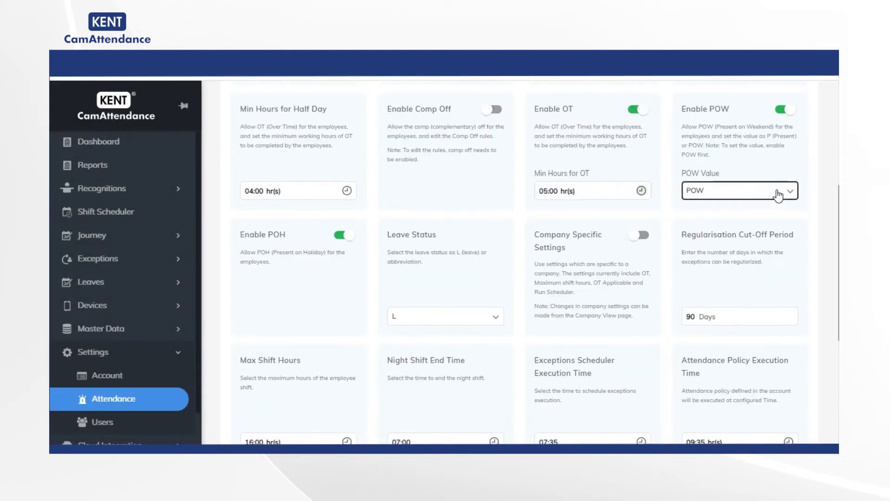
left_click(787, 110)
left_click(790, 112)
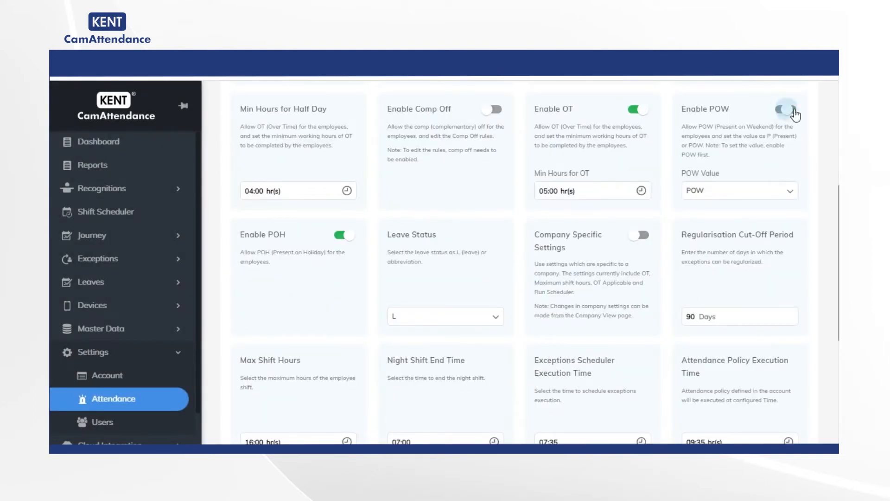
left_click(785, 192)
left_click(735, 207)
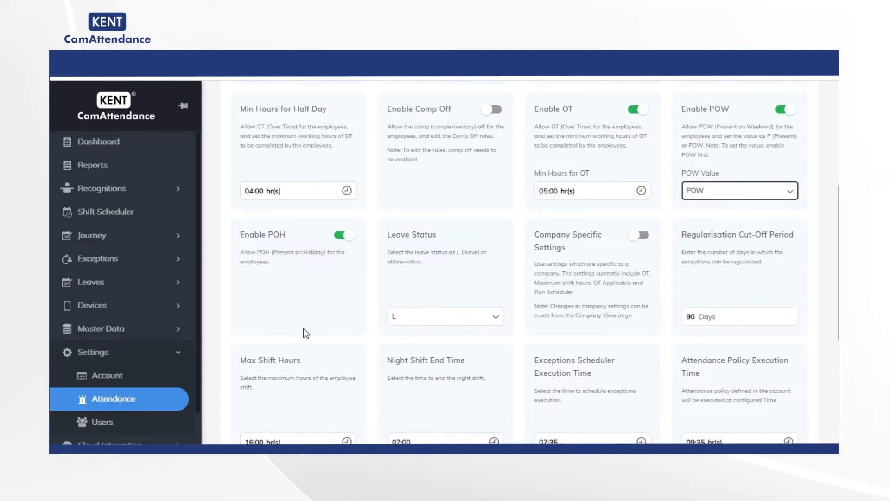
left_click(342, 237)
left_click(341, 237)
left_click_drag(292, 265, 237, 253)
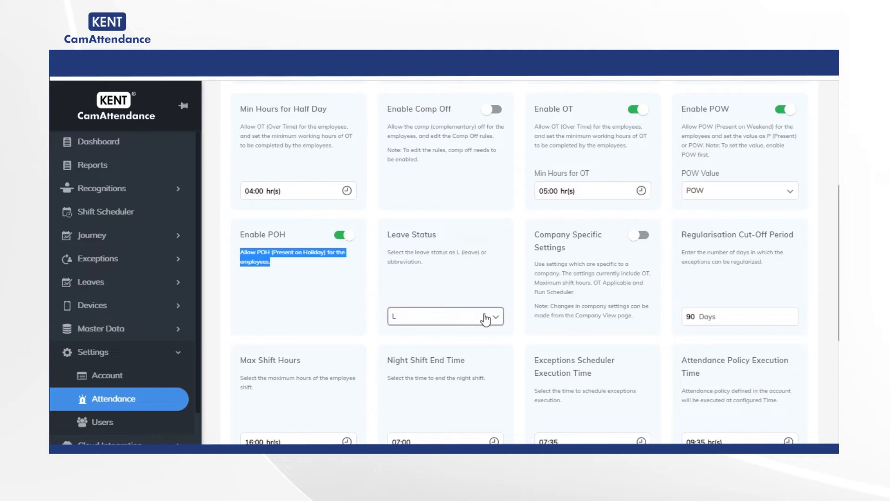
- Set the maximum shift hours to 17:00
scroll(621, 254, "down", 4)
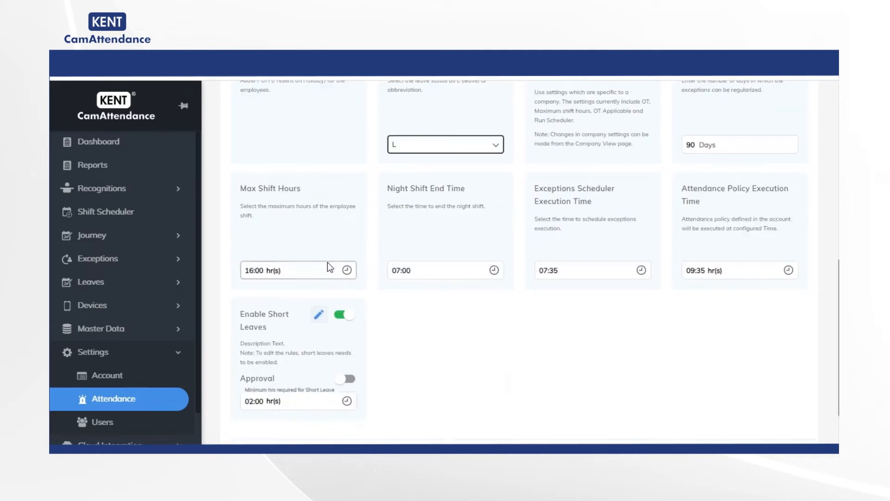
left_click(347, 269)
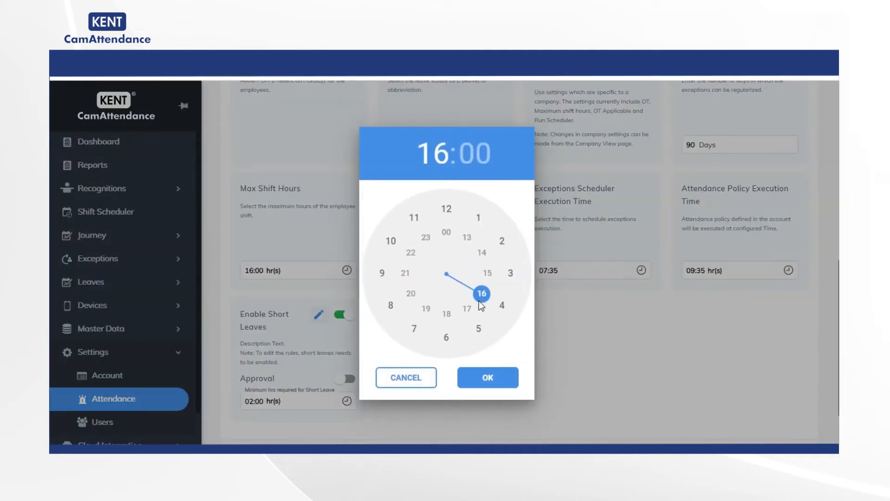
left_click(468, 308)
left_click(489, 378)
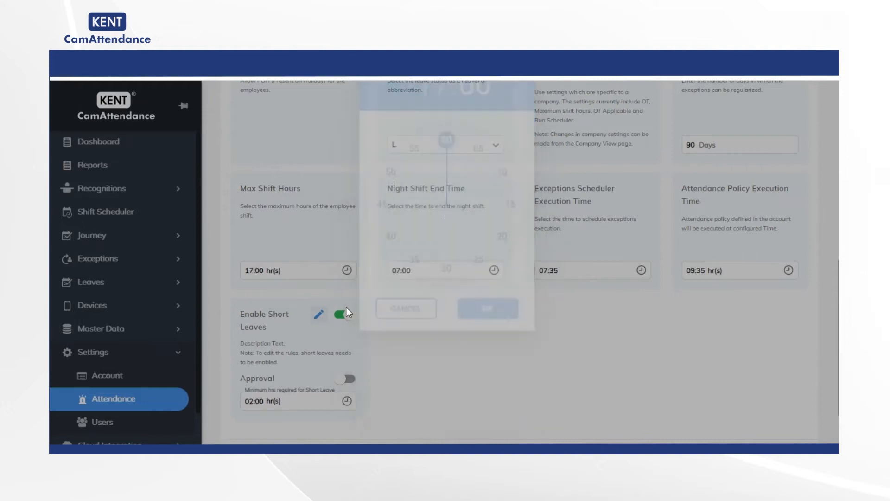
- Choose 07:00 as the night shift end time
triple_click(401, 207)
left_click(498, 272)
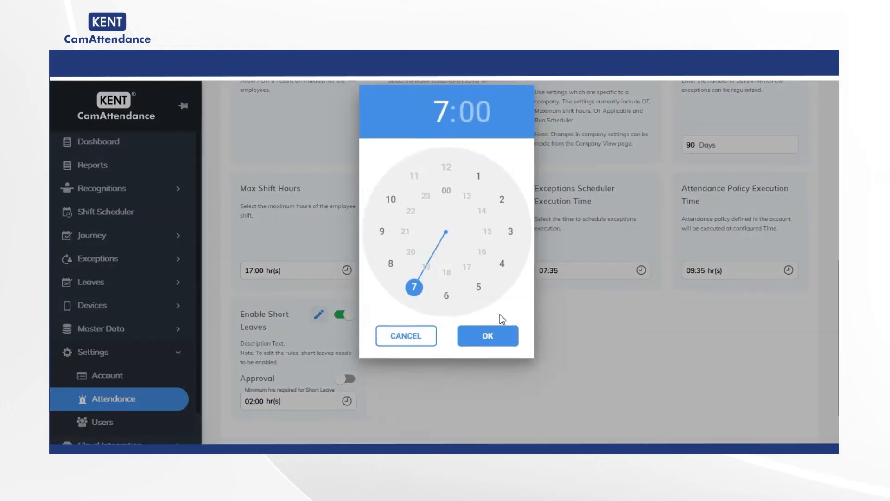
left_click(413, 334)
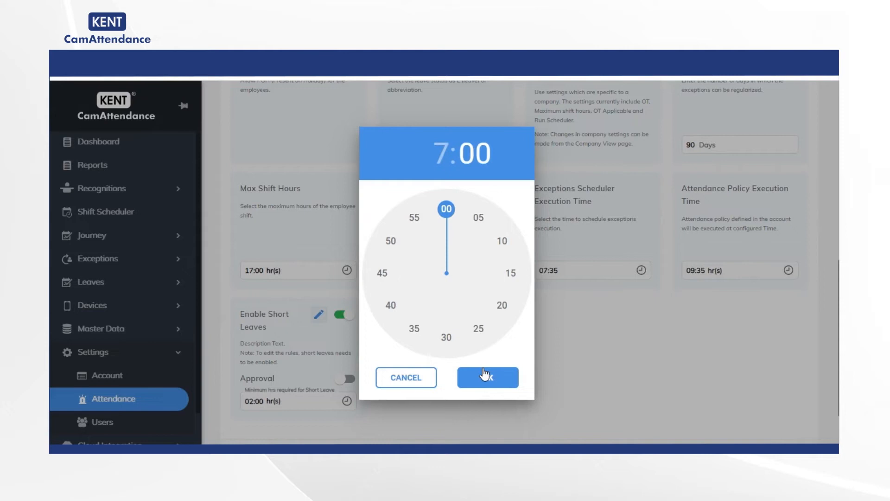
left_click(484, 374)
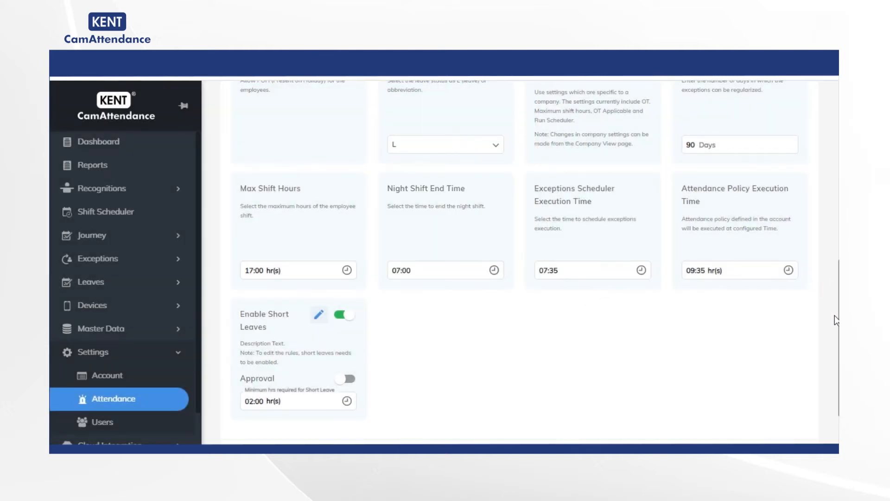
- Save the attendance settings with short leaves enabled and dismiss the notification
left_click(338, 315)
scroll(394, 356, "down", 2)
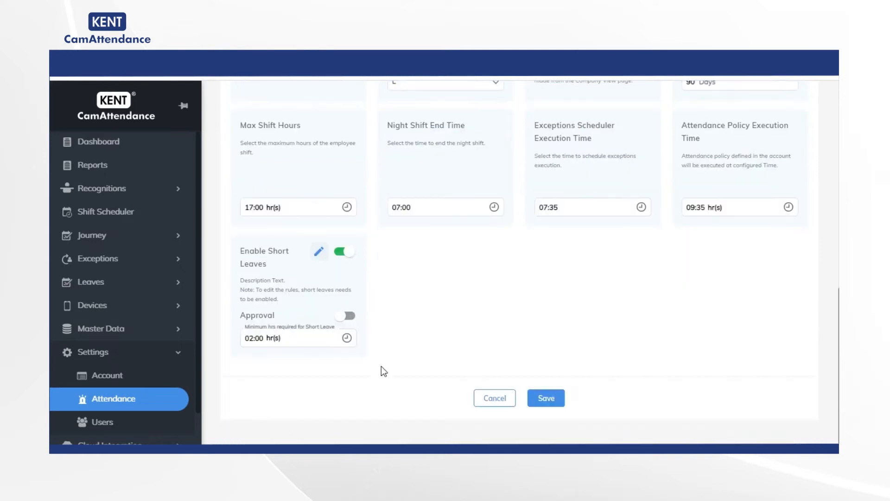
left_click(546, 399)
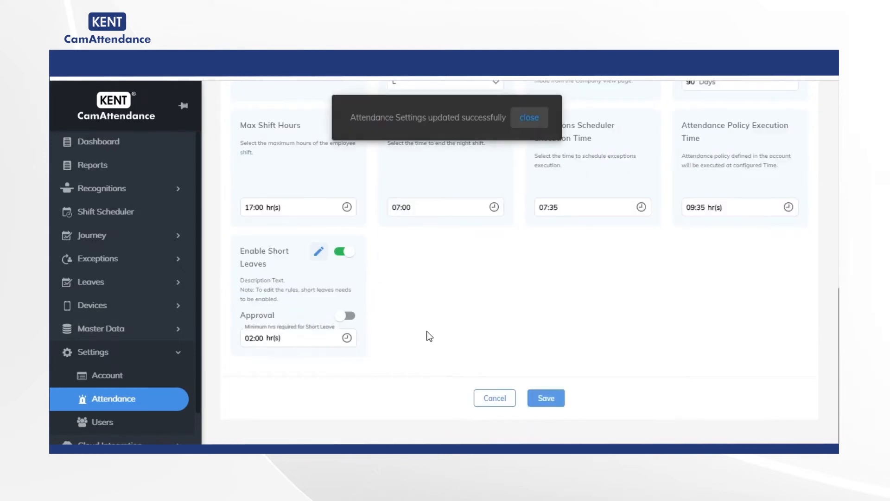
scroll(485, 213, "up", 10)
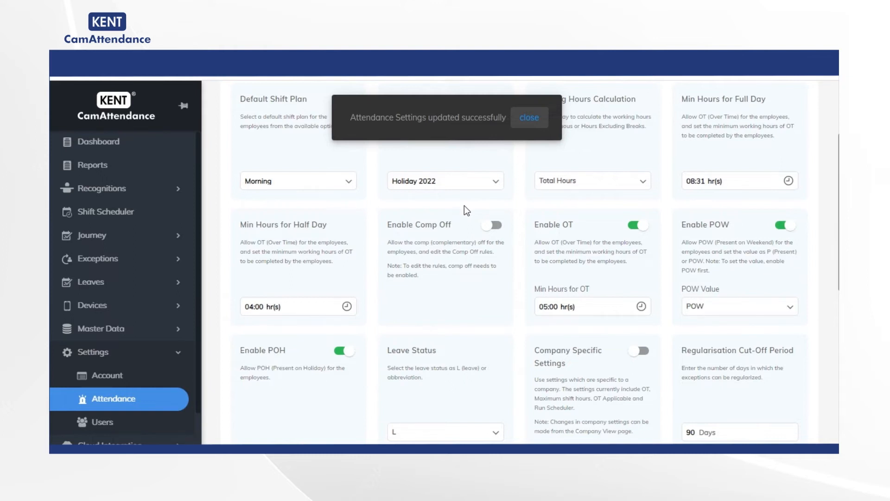
left_click(526, 125)
- Go to the attendance policies and start adding a new policy
scroll(399, 192, "up", 3)
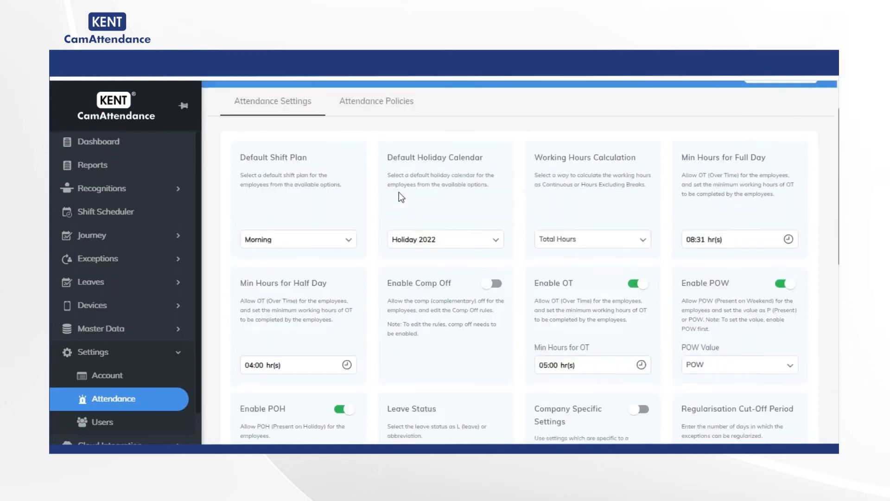
left_click(367, 163)
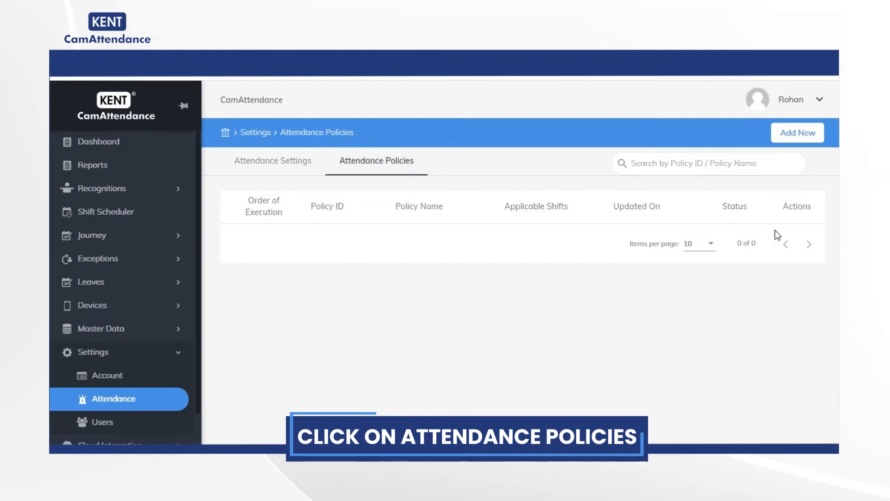
left_click(797, 132)
- Enter HLF_POLICY as the policy ID and HLF as the policy name, and apply the policy to all shifts
left_click(432, 225)
left_click(448, 226)
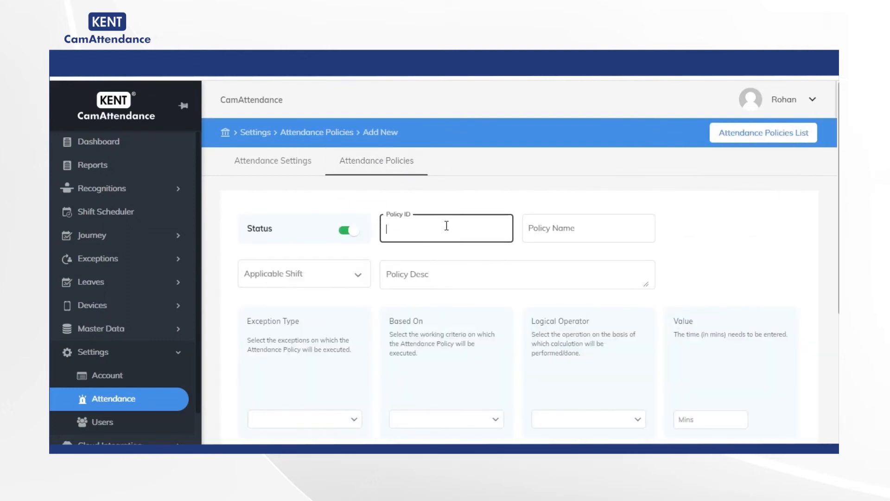
type("HLF_POLICY")
left_click(531, 228)
type("HLF")
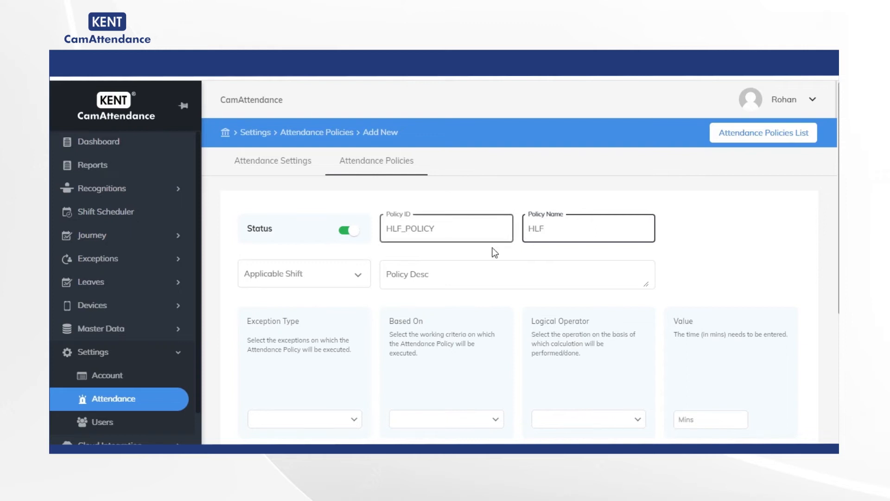
left_click(358, 274)
left_click(259, 278)
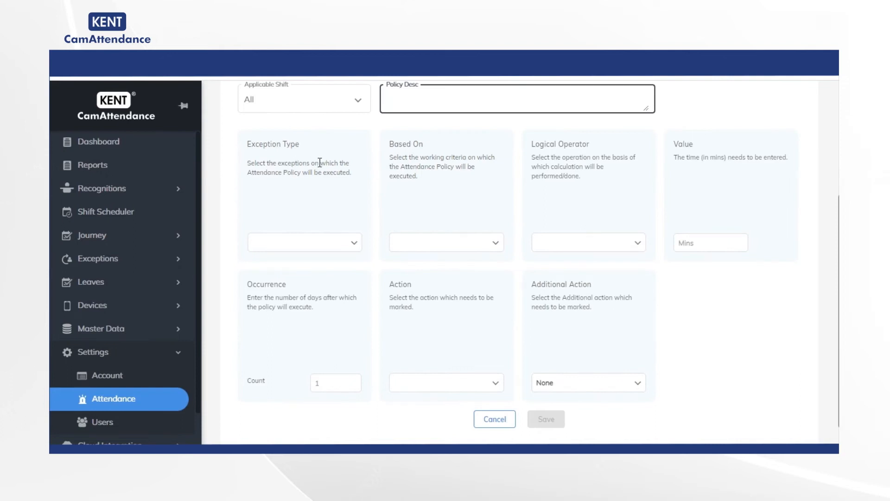
- Set the policy's exception type to LAR - Late Arrival and base it on Working Hours
left_click(356, 242)
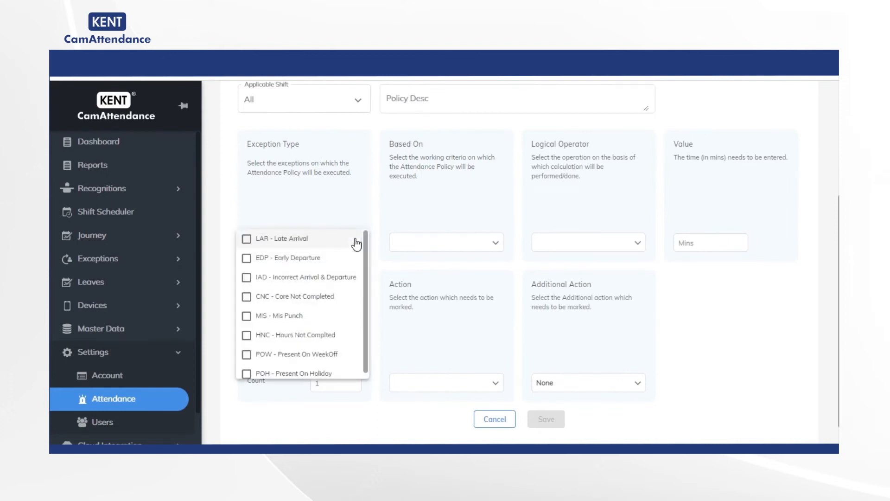
left_click(246, 242)
triple_click(393, 160)
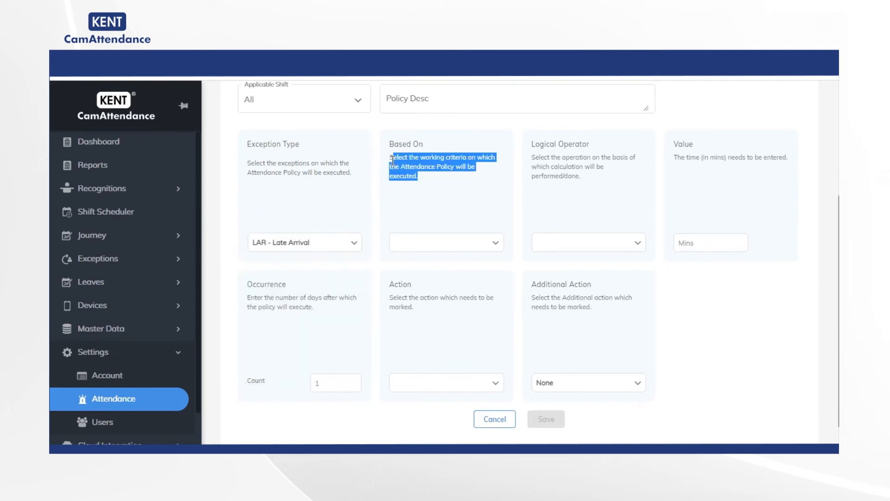
left_click(484, 234)
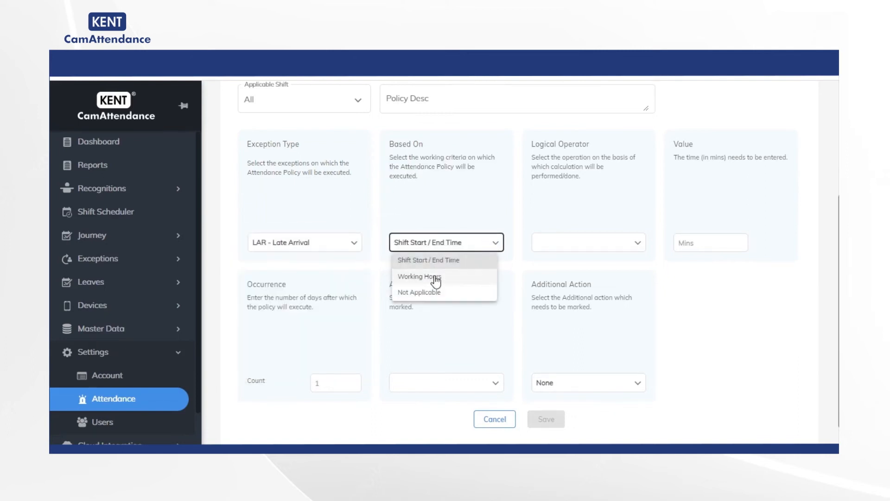
left_click(433, 278)
- Set the policy's logical operator to Greater Than Equal To with a value of 15 minutes
triple_click(586, 176)
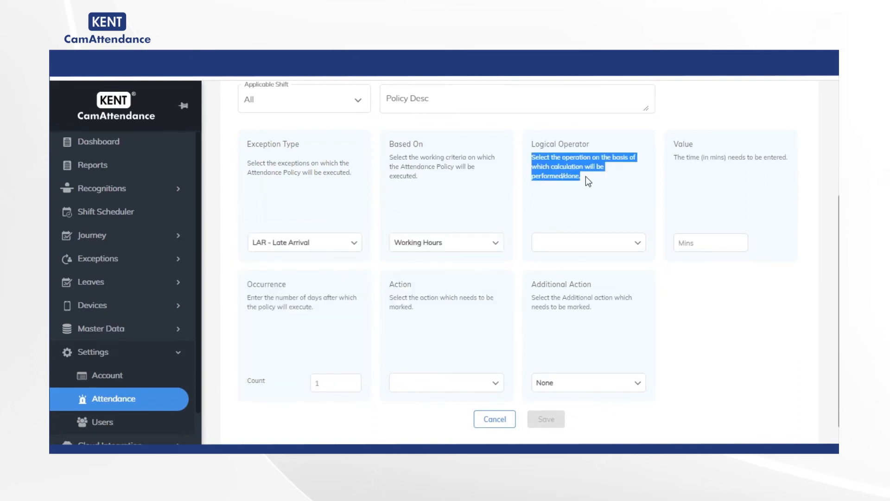
left_click(636, 244)
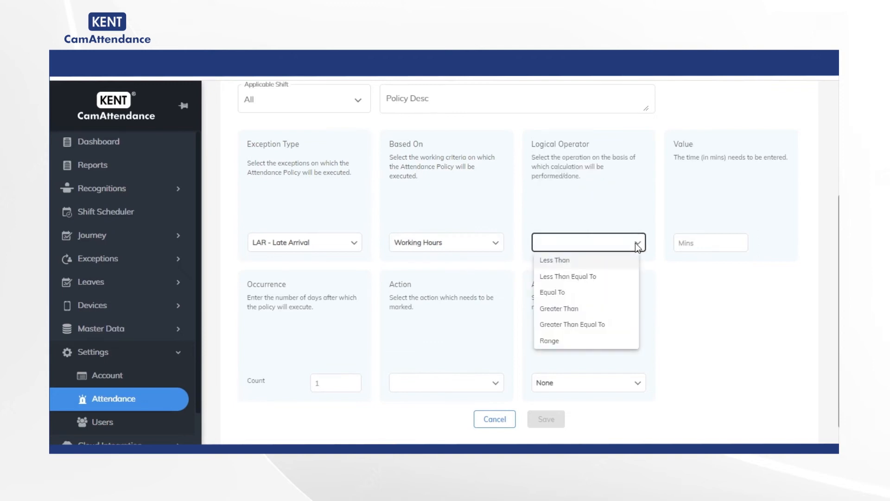
left_click(591, 324)
left_click(700, 244)
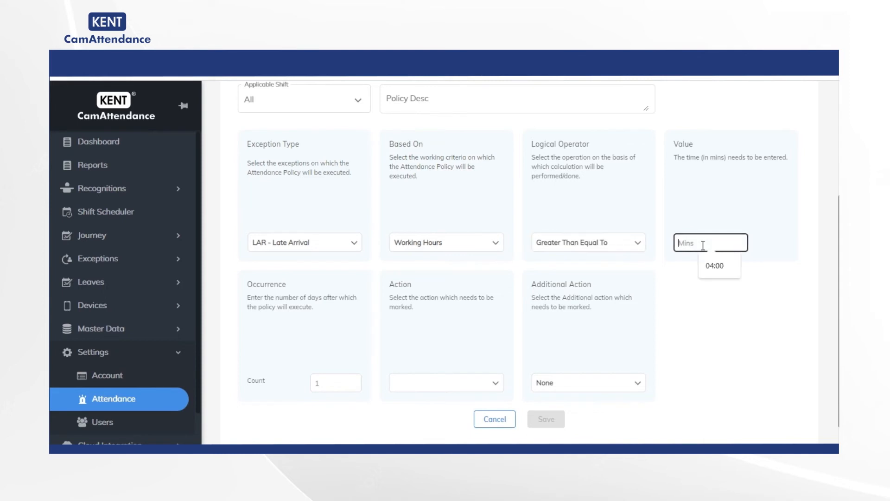
type("15")
- Set the policy's occurrence count to 3 and its action to Mark Half Day
scroll(700, 246, "down", 1)
double_click(254, 355)
left_click(322, 356)
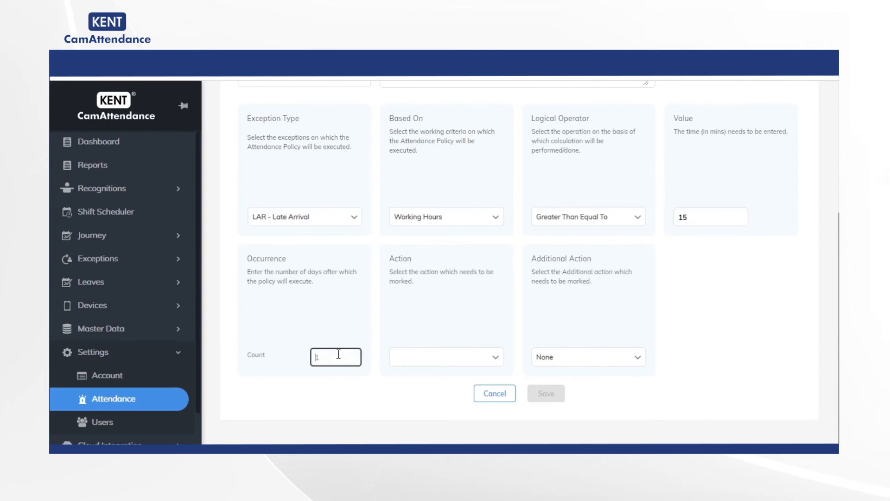
type("3")
left_click(481, 360)
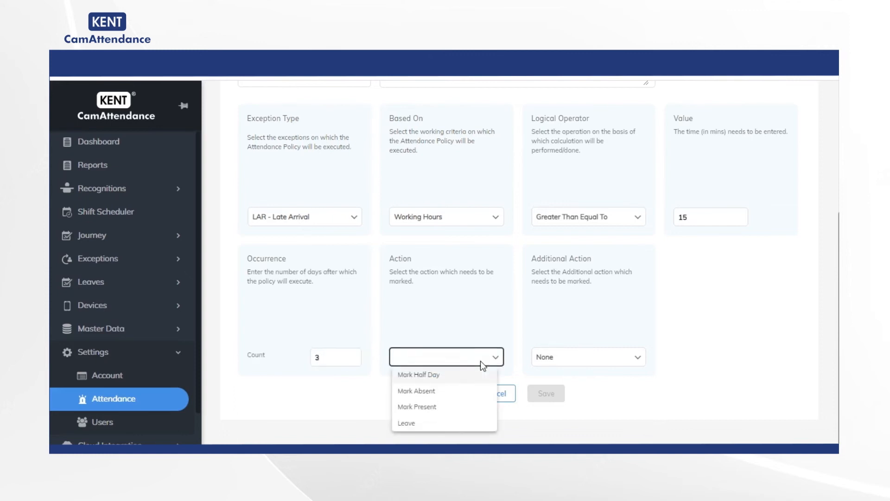
left_click(435, 379)
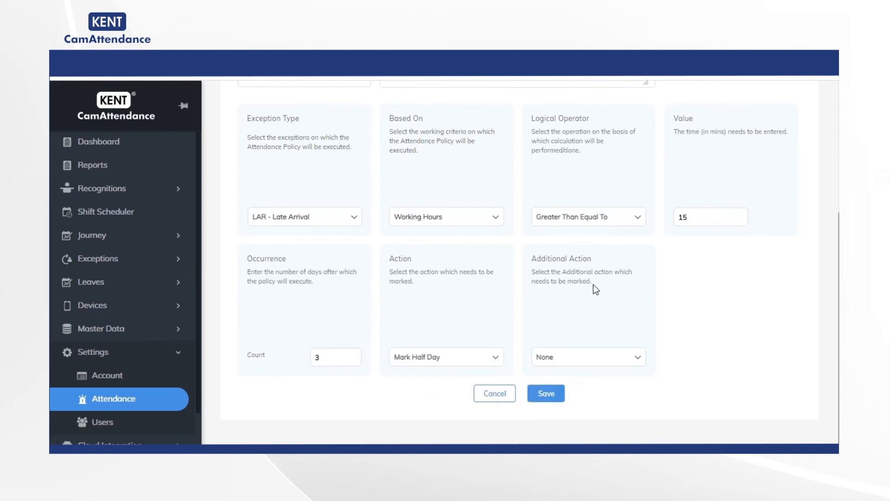
- Set the policy's additional action to None, save the policy and dismiss the notification
left_click_drag(605, 288, 529, 258)
left_click(638, 364)
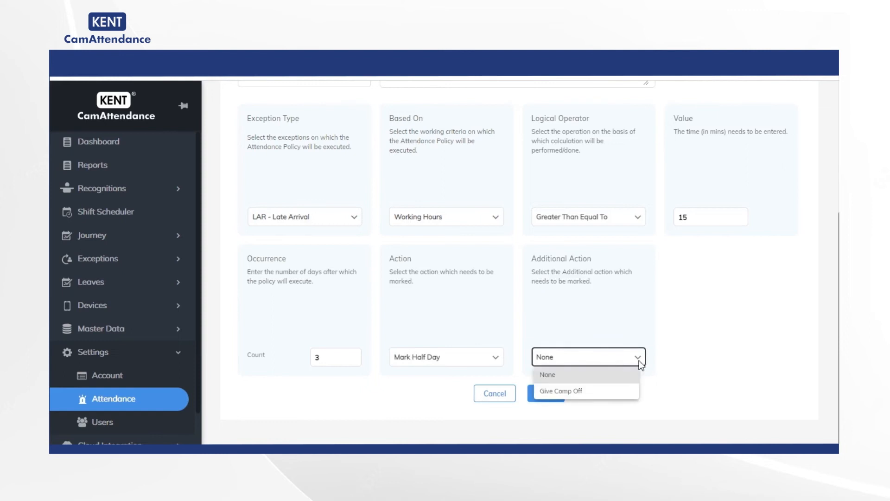
left_click(582, 374)
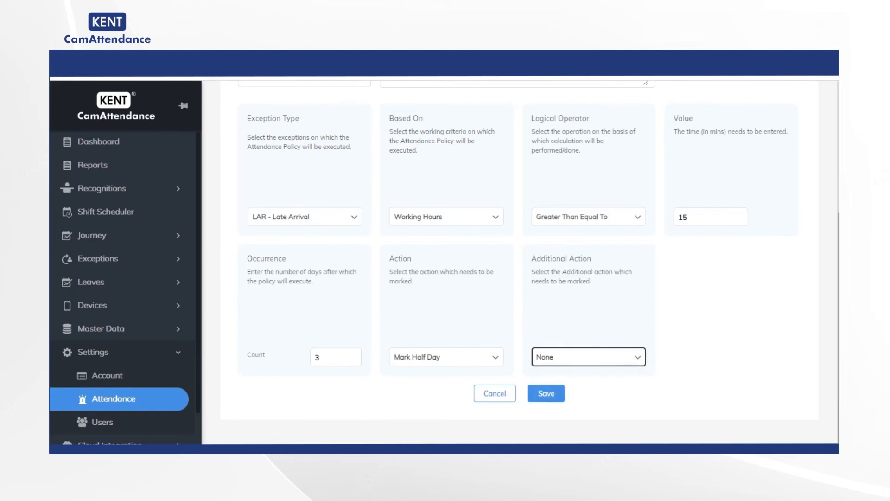
left_click(546, 392)
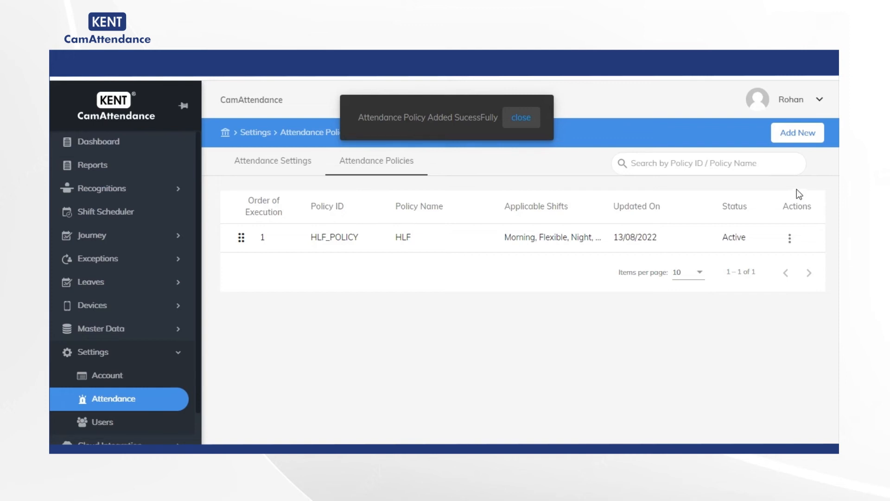
left_click(524, 120)
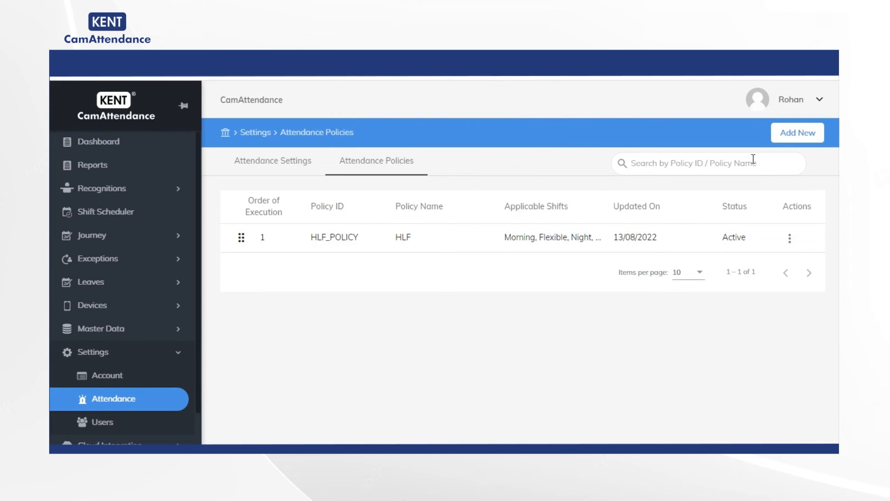
- Add a new attendance policy with policy ID Present and policy name Present policy, applied to all shifts
left_click(795, 136)
left_click(468, 225)
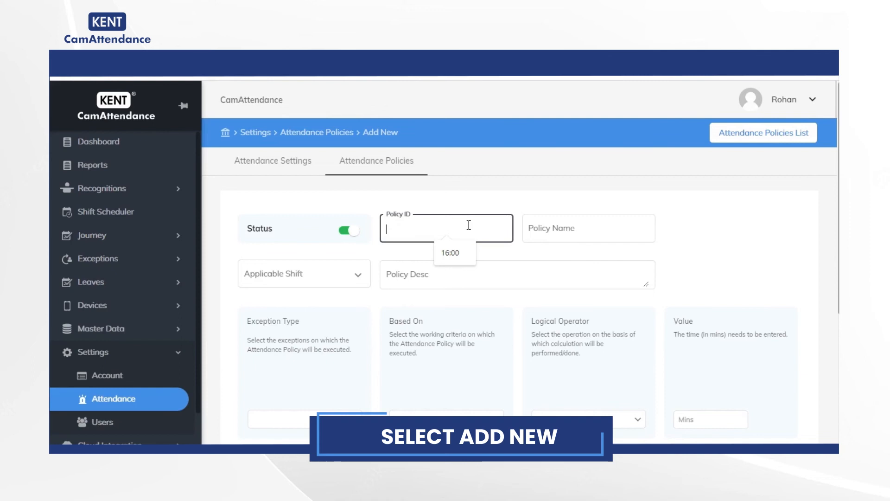
type("Pre")
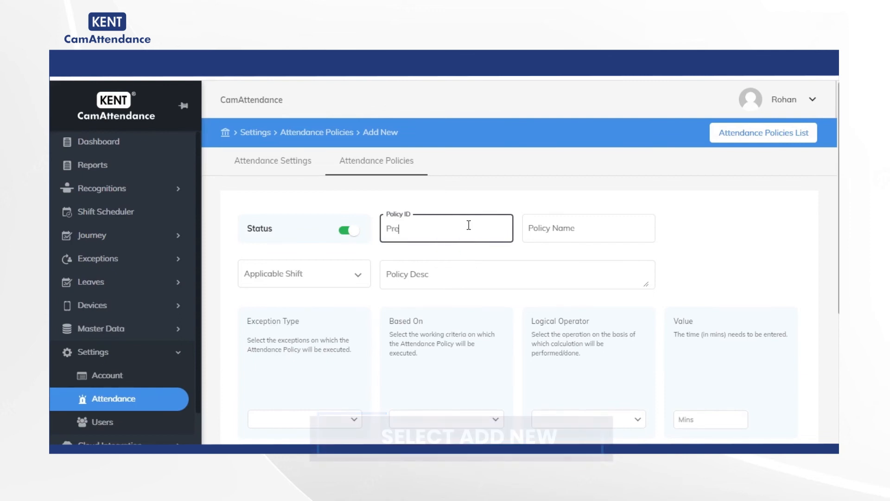
type("sent")
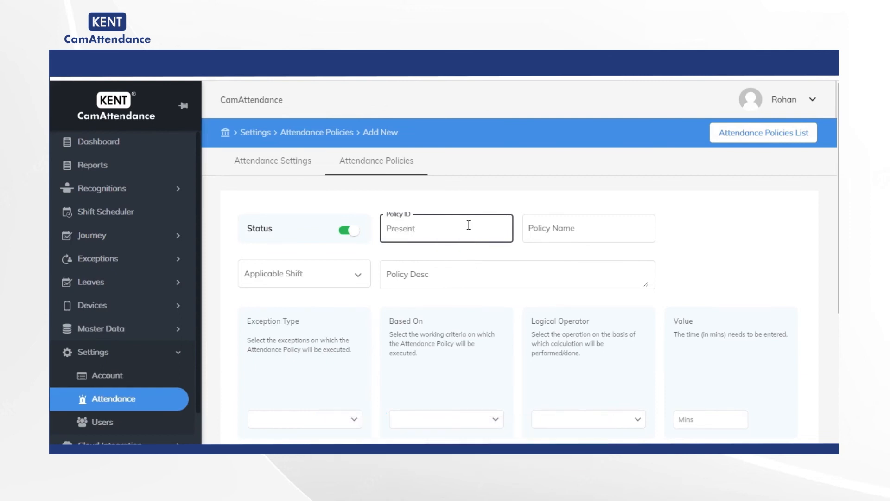
left_click(563, 230)
type("P")
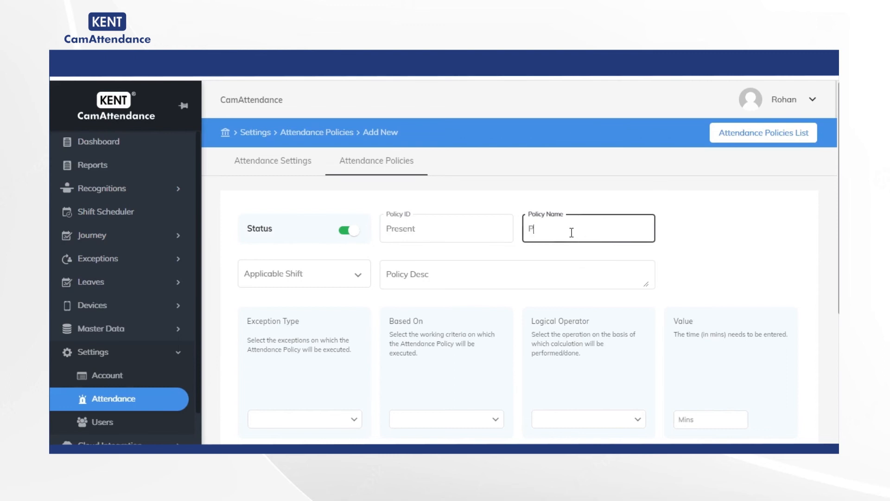
type("resent policy")
left_click(351, 280)
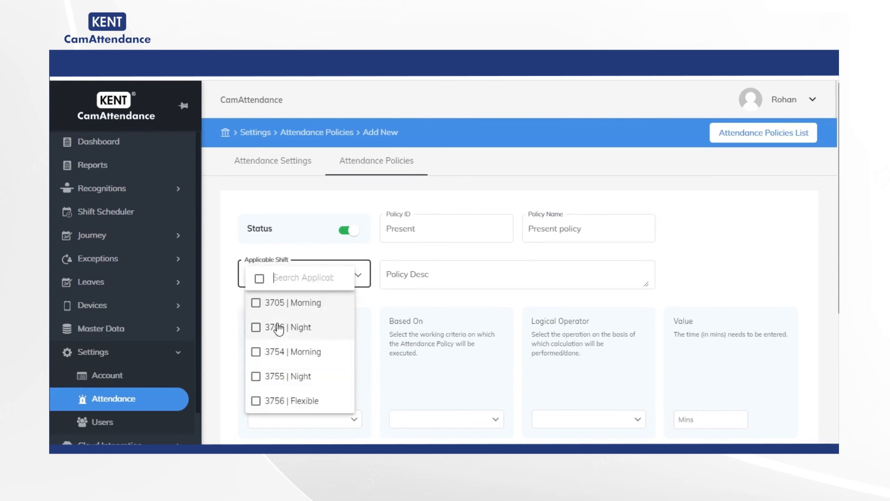
left_click(259, 278)
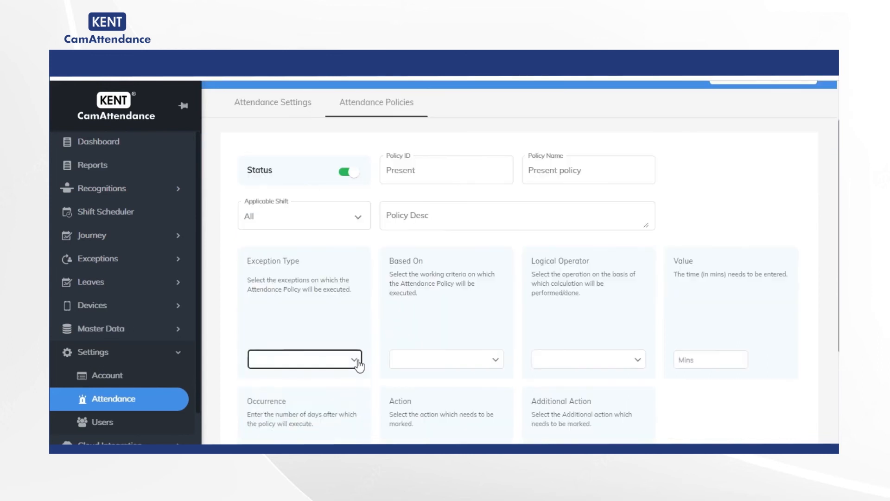
- Select every exception type from LAR - Late Arrival to POH - Present On Holiday, and set the policy's basis to Not Applicable
left_click(358, 361)
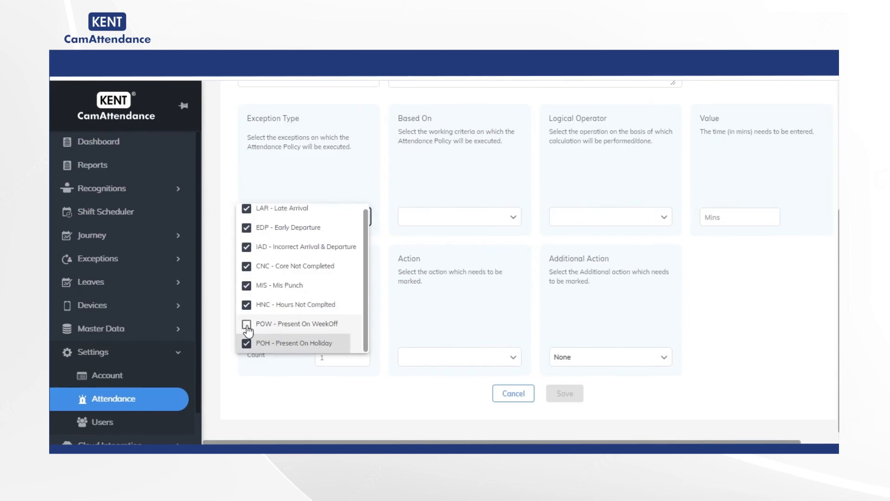
left_click(247, 324)
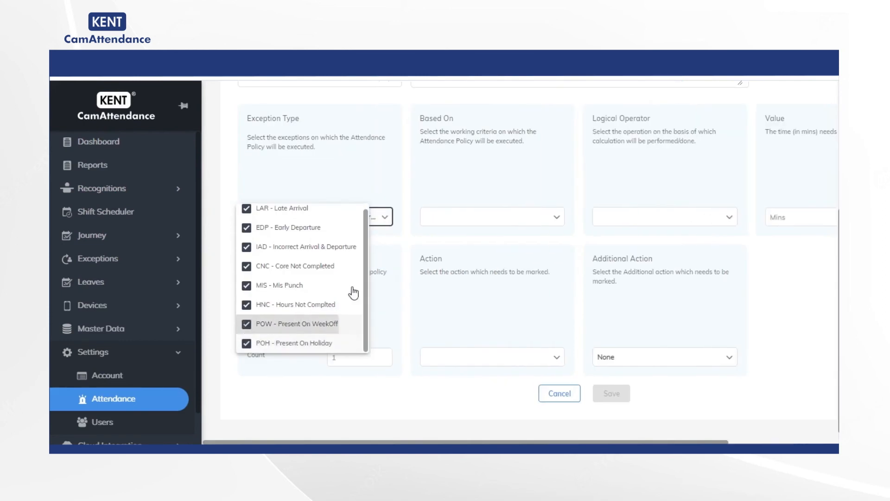
left_click(559, 217)
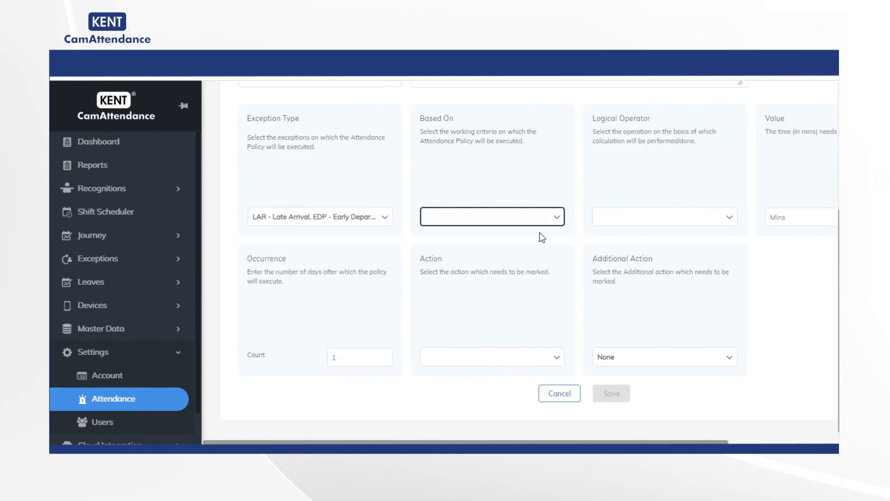
left_click(557, 214)
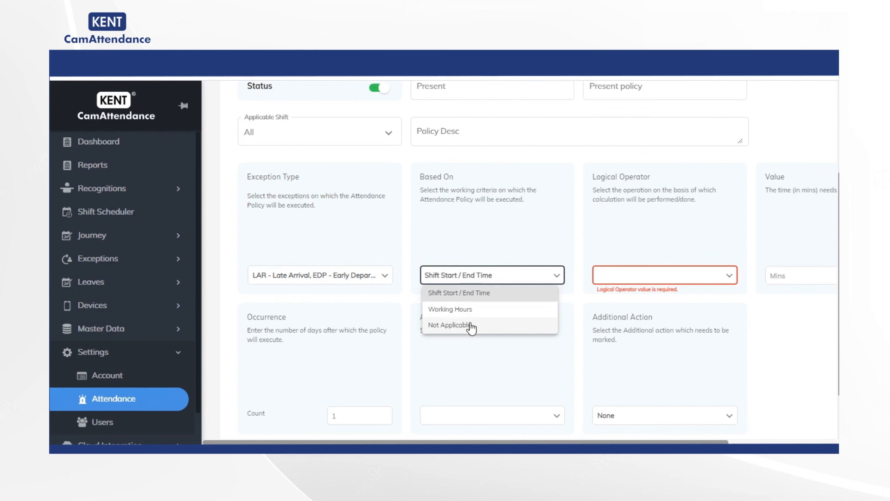
left_click(470, 325)
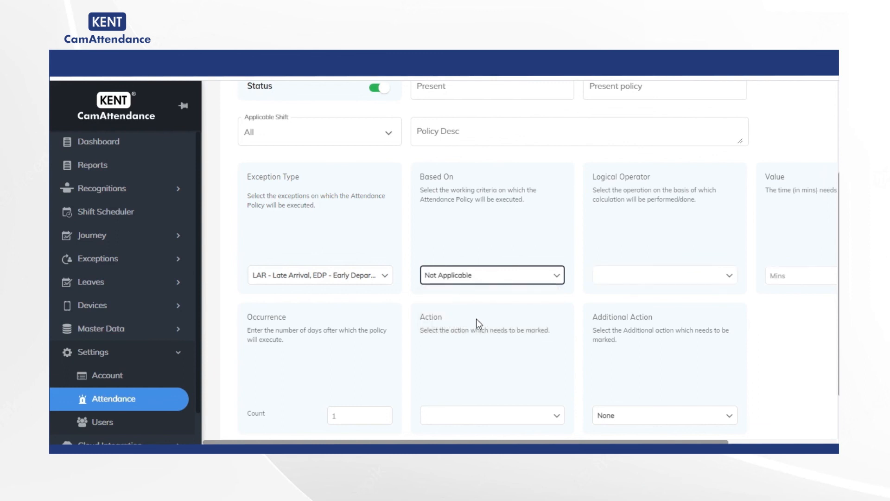
- Set the occurrence count to 1 and the action to Mark Present, and save the Present policy
scroll(733, 276, "down", 2)
left_click(352, 353)
left_click(513, 357)
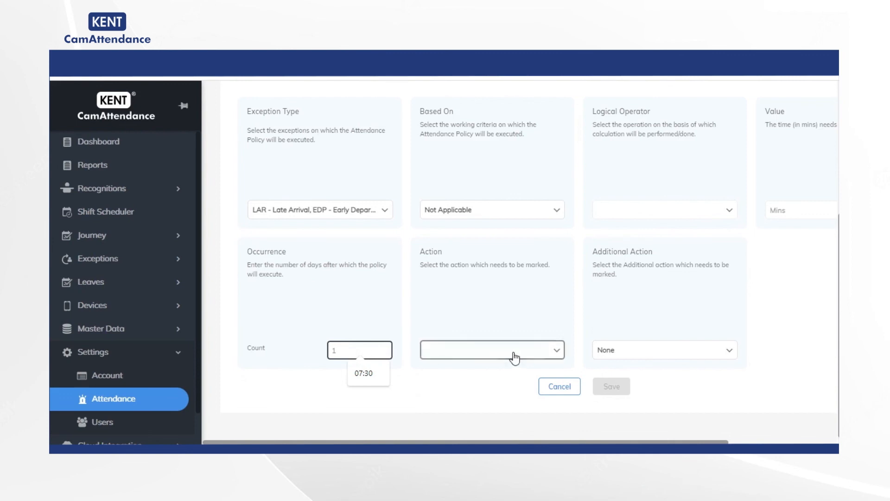
left_click(479, 391)
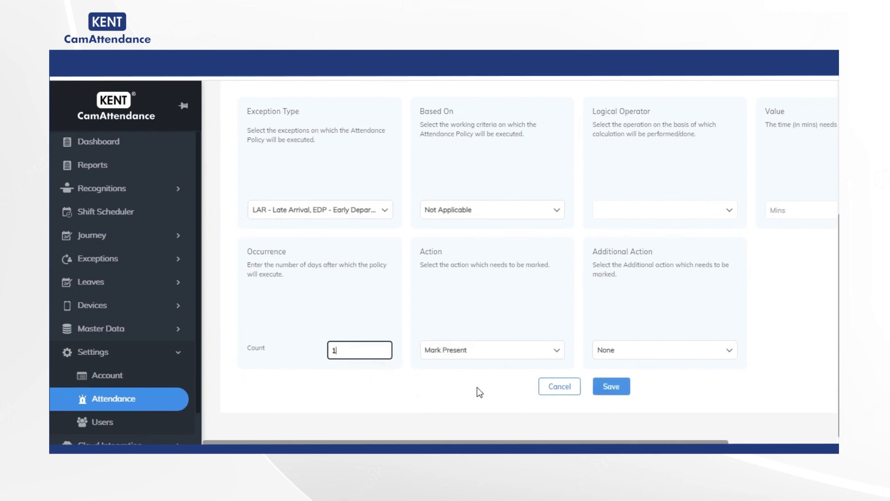
left_click(516, 351)
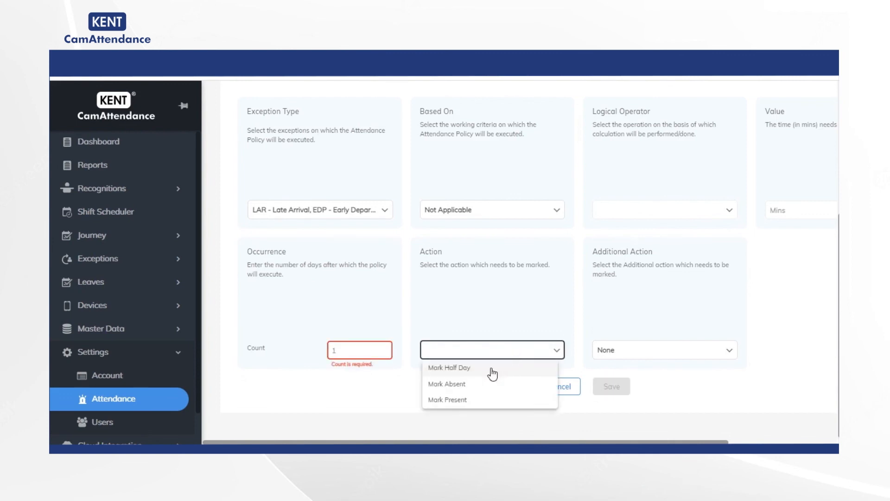
left_click(463, 400)
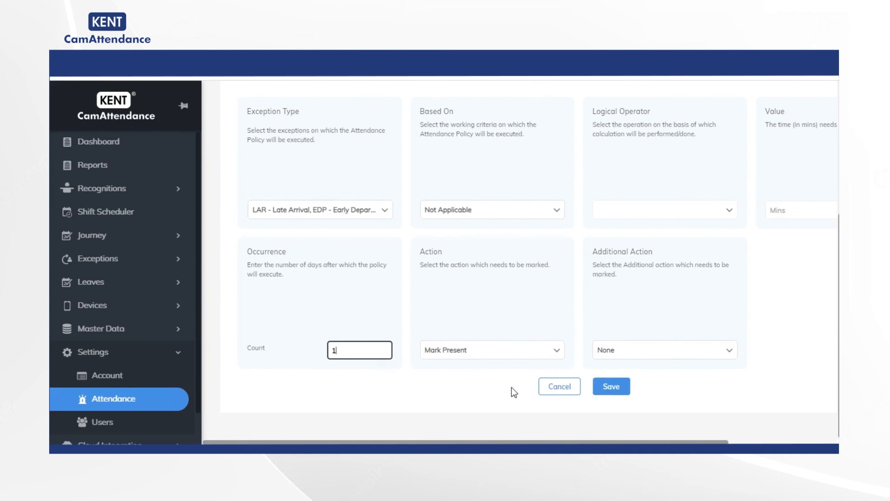
left_click(610, 385)
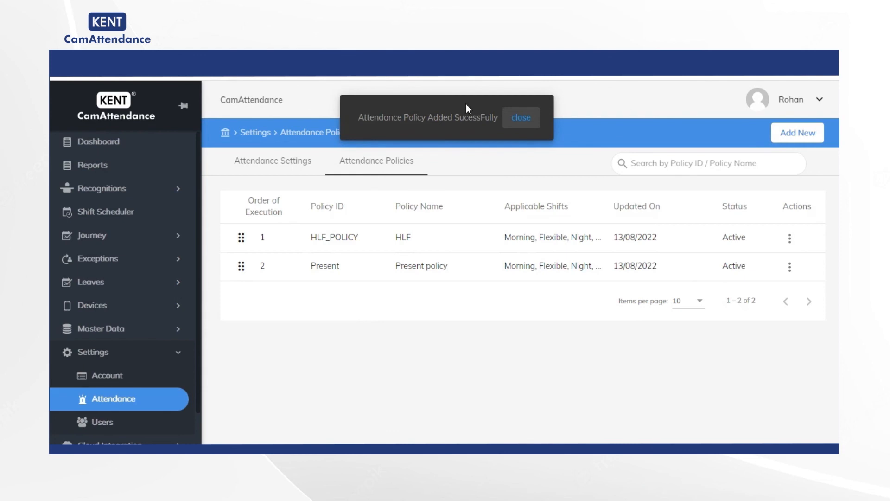
left_click(521, 122)
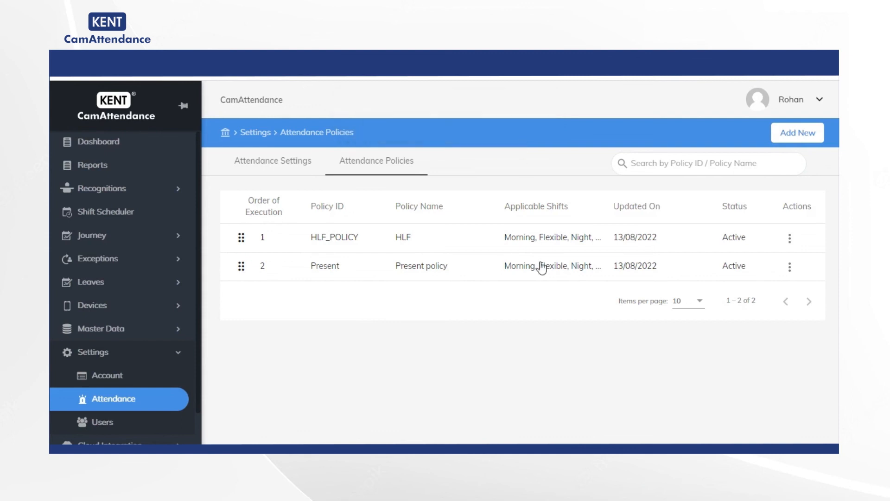